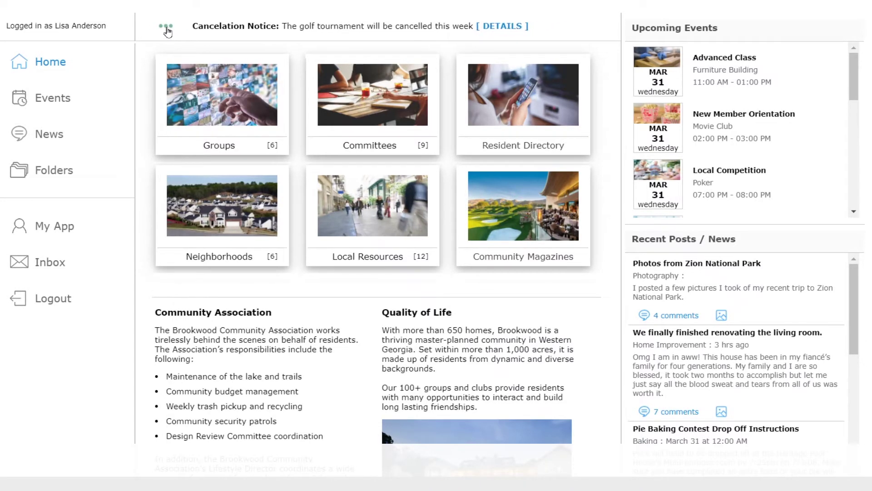
Open Digital Signs from the ••• admin menu to reach the Content Stream Library.
left_click(166, 29)
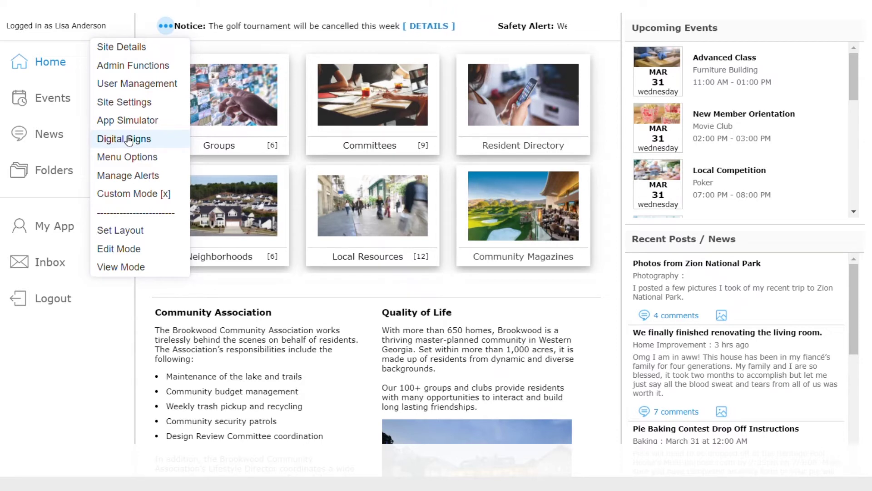
left_click(128, 139)
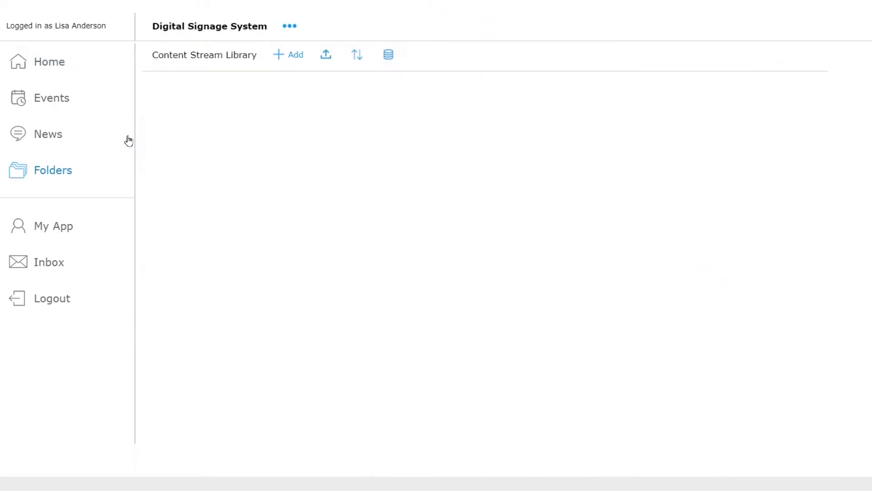
Review the configured signs under Setup Devices, then start adding a new library item.
left_click(289, 26)
left_click(267, 45)
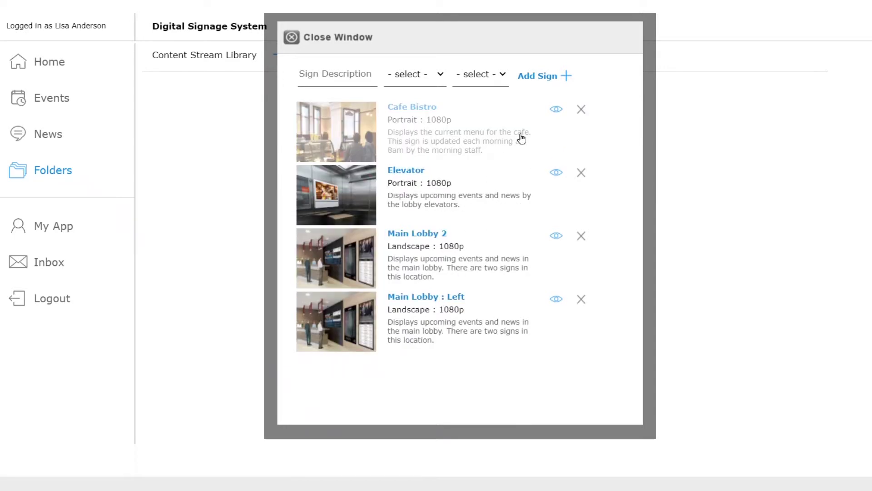
left_click(351, 39)
left_click(284, 65)
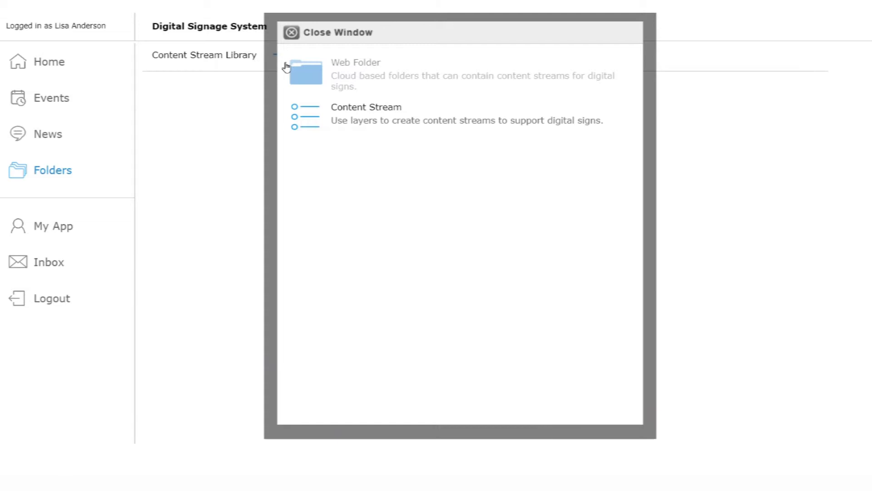
Create a Content Stream, rename 'New Content Object' to 'Morning Stream', and save it.
left_click(350, 119)
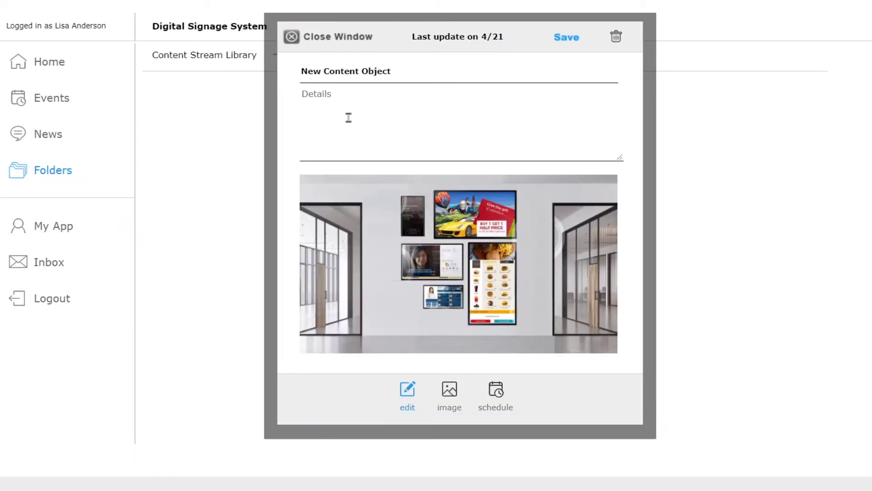
left_click_drag(395, 73, 273, 77)
type("Morning Stream")
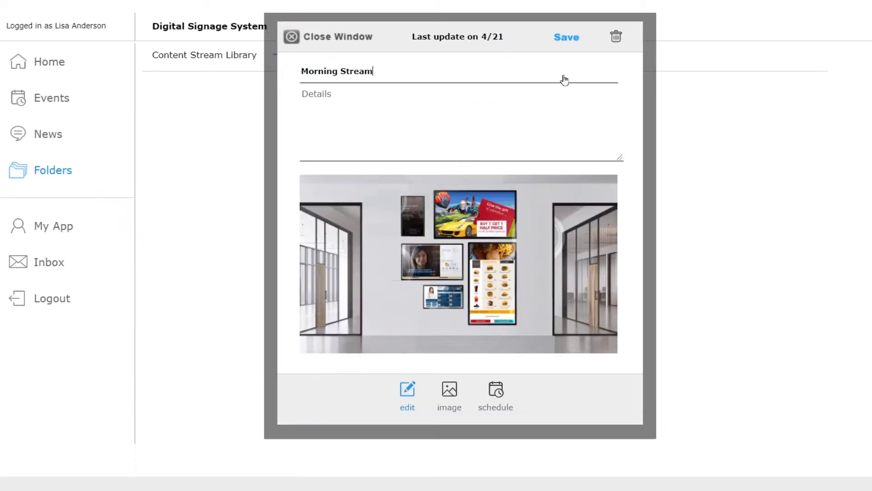
left_click(568, 37)
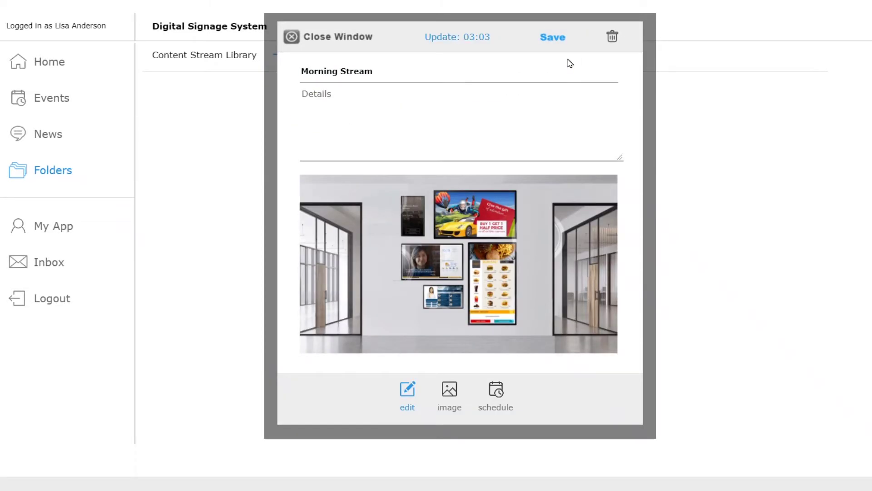
Add an Image layer to Morning Stream and upload the breakfast omelette photo.
left_click(338, 36)
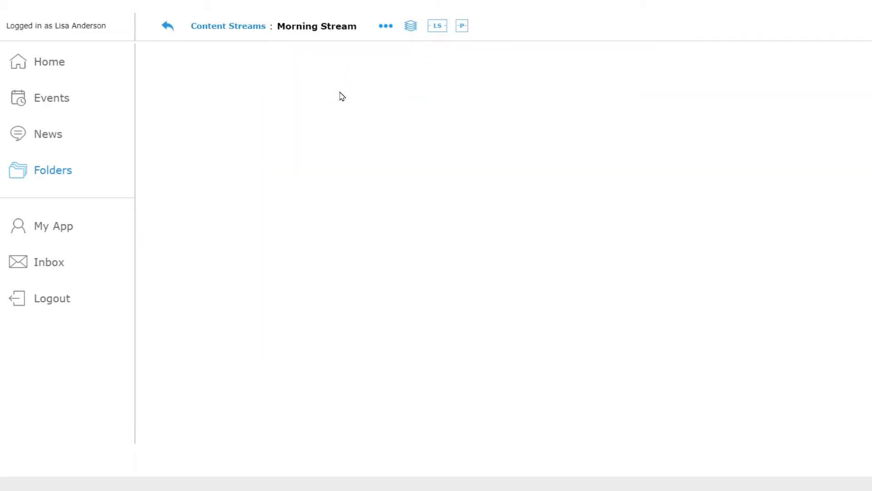
left_click(410, 27)
left_click(381, 47)
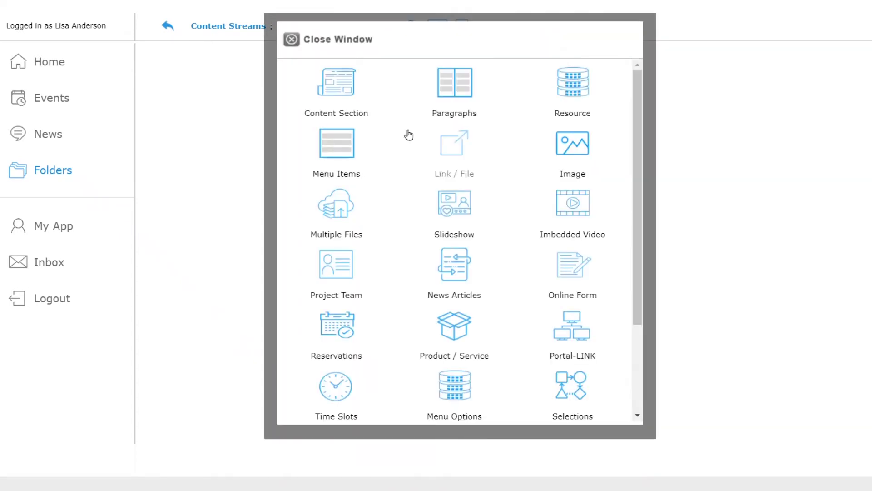
left_click(566, 147)
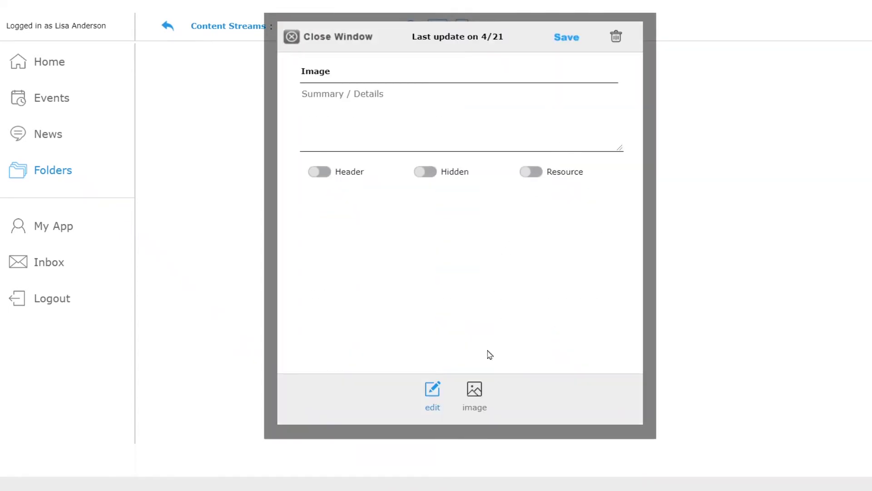
left_click(475, 389)
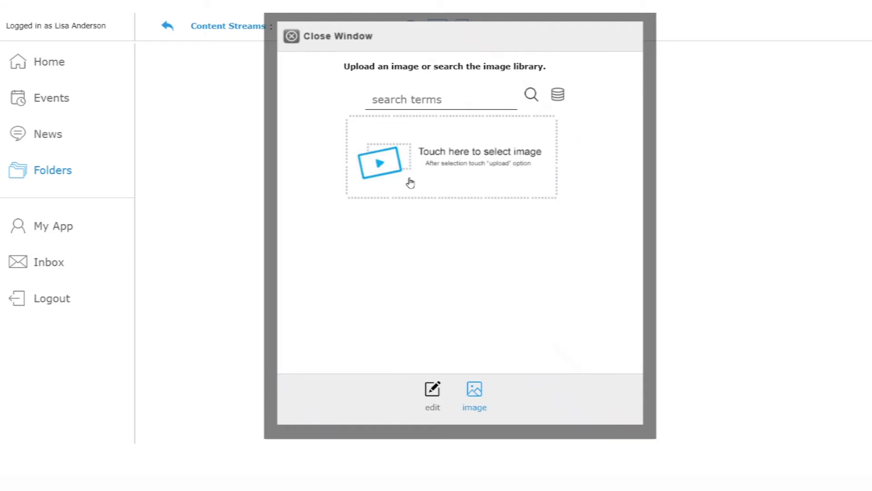
left_click(419, 152)
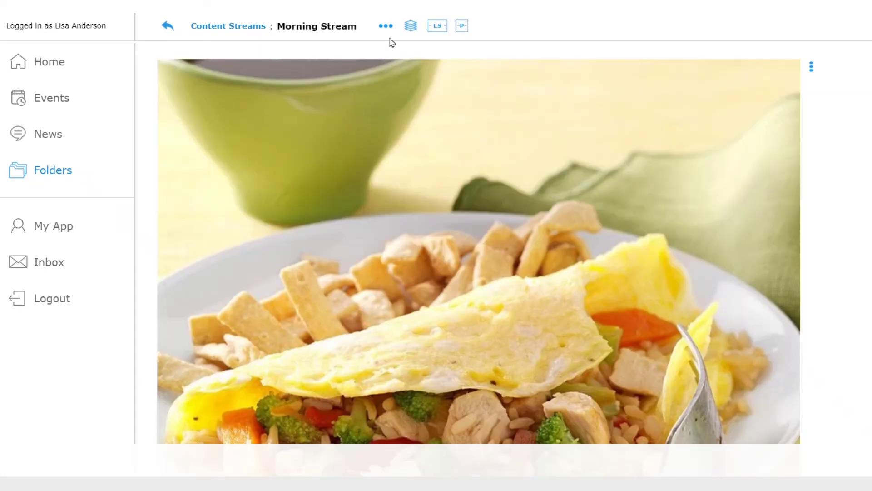
In Set Timings, change the image layer's display seconds from 05 to 10.
left_click(387, 28)
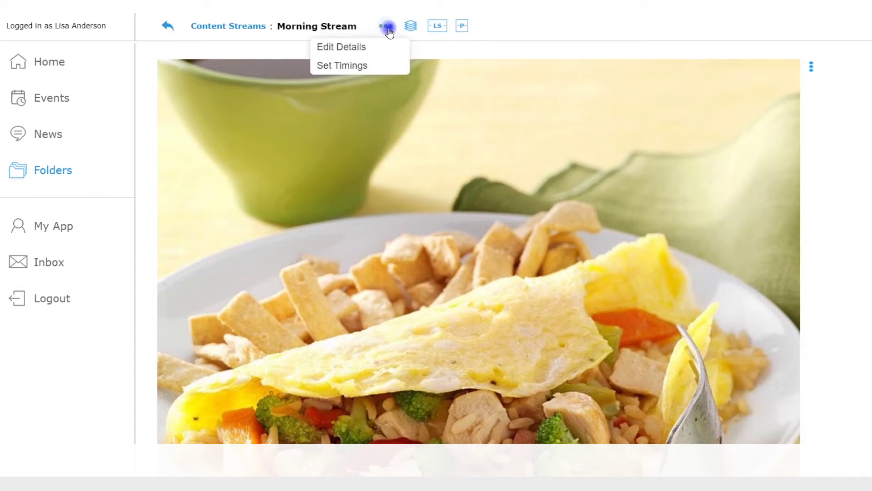
left_click(362, 66)
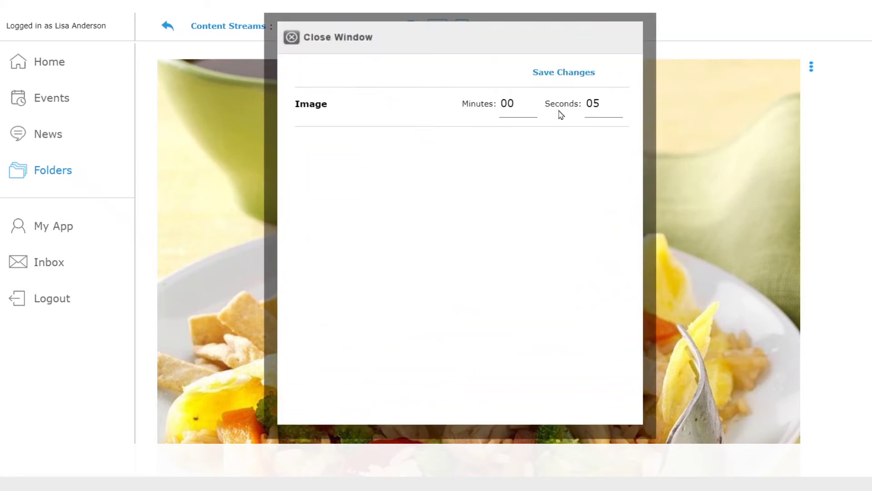
left_click(600, 106)
left_click_drag(600, 106, 585, 107)
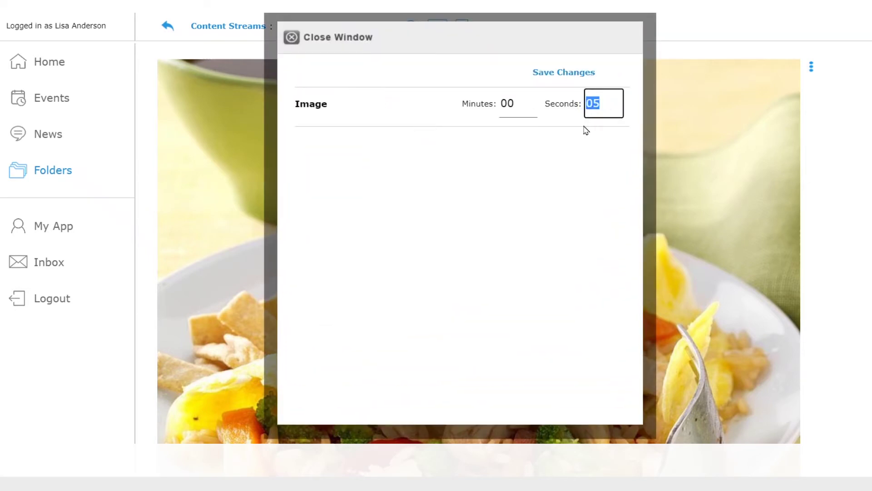
type("10")
key("Return")
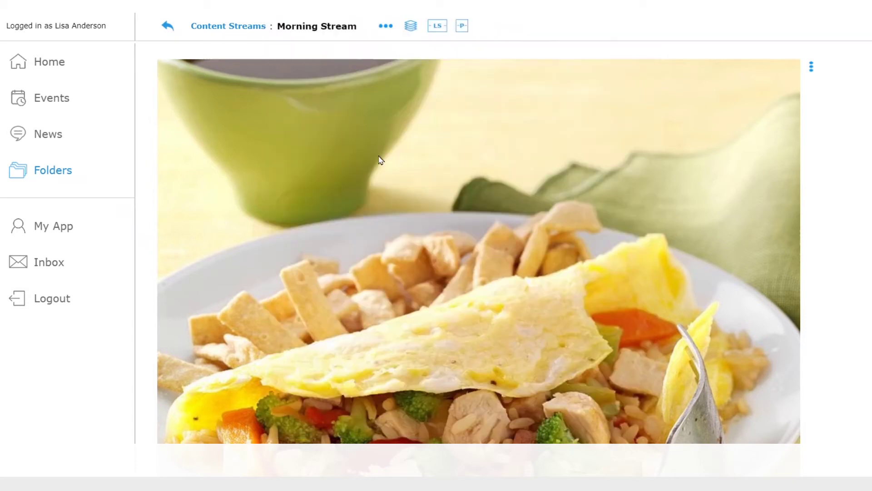
Add another layer to Morning Stream as a resource feed.
left_click(411, 27)
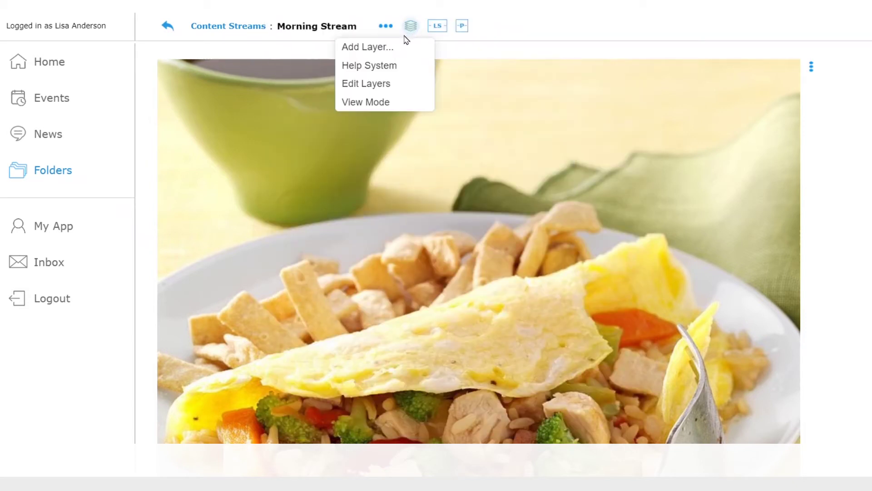
mouse_move(389, 51)
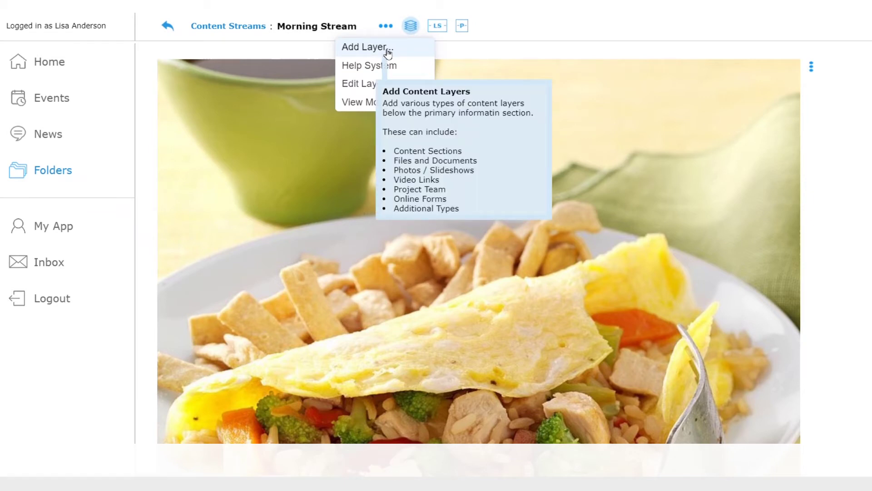
left_click(389, 52)
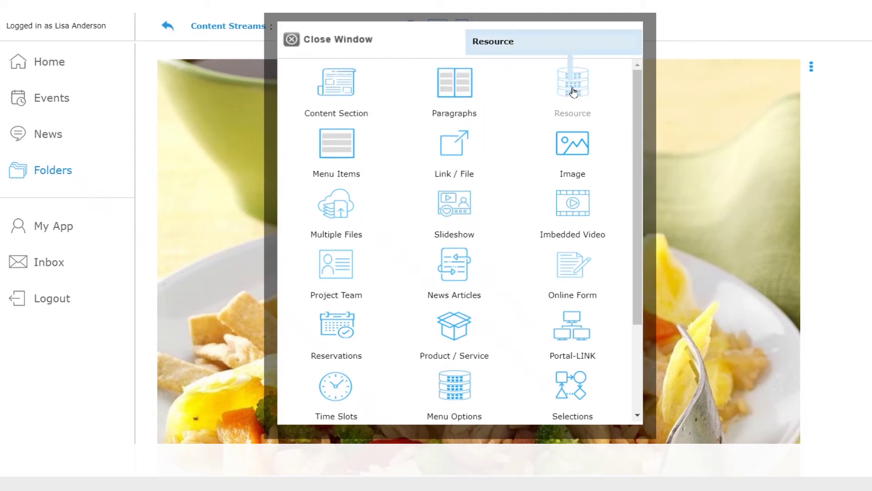
left_click(573, 92)
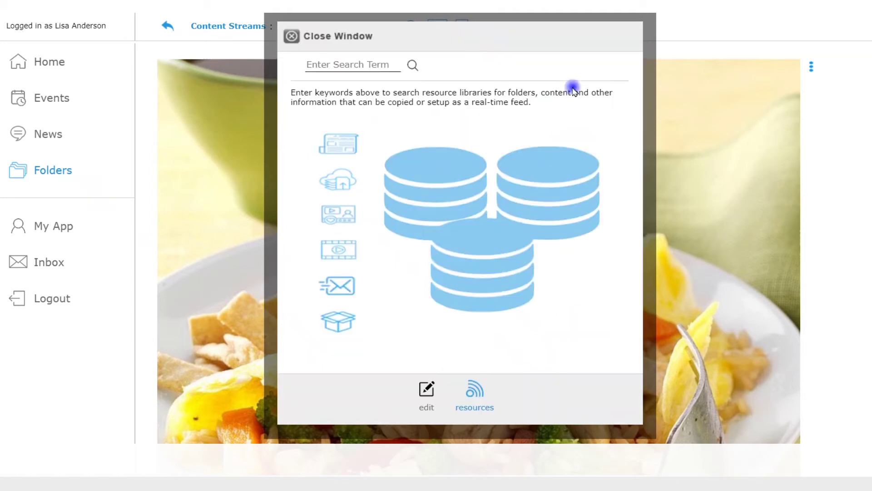
Search resources for 'Dining' and link the Breakfast folder as a real-time feed.
left_click(331, 67)
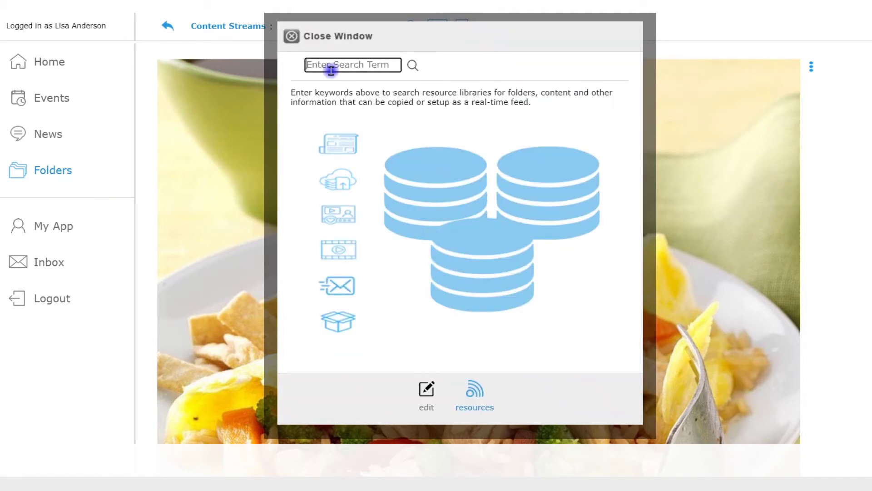
type("Dining")
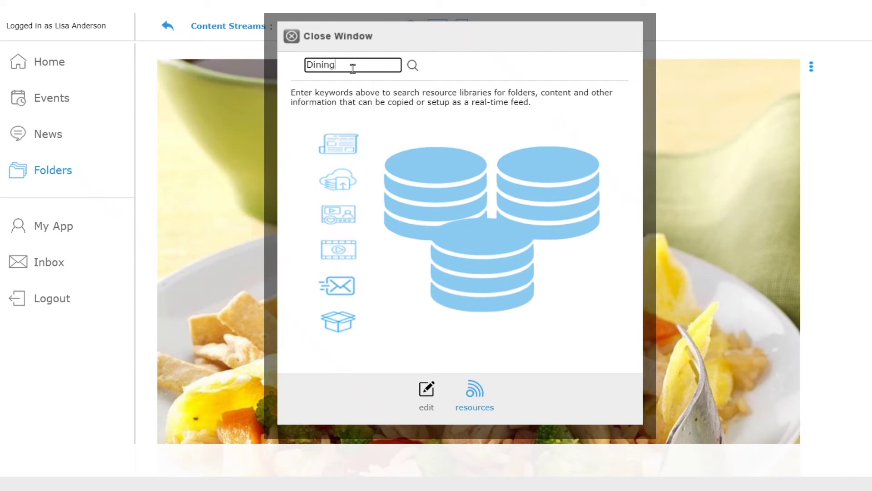
key("Return")
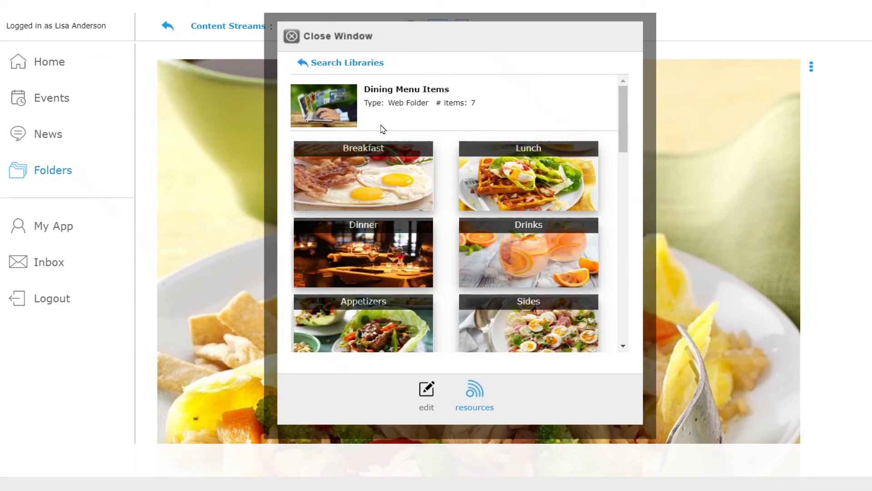
left_click(374, 175)
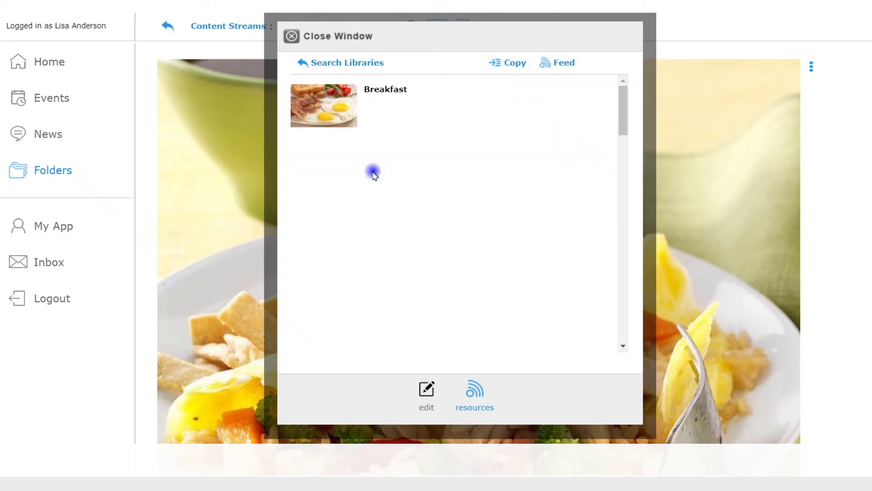
left_click(558, 64)
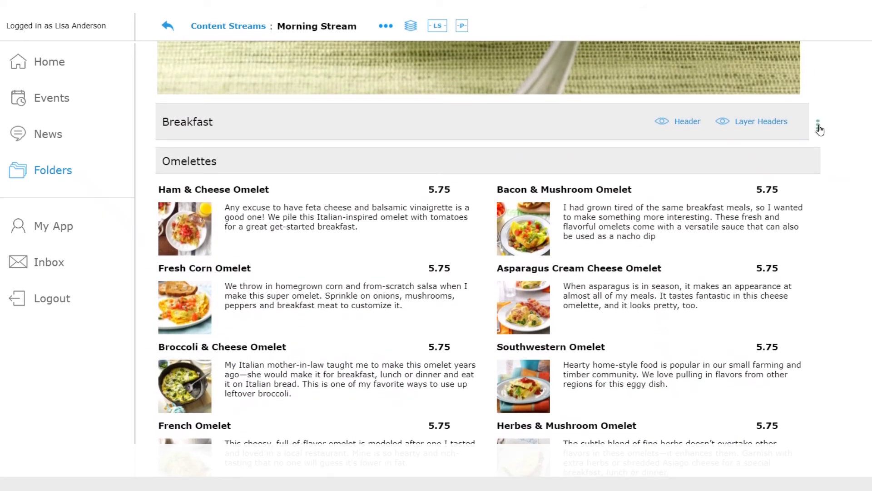
Open the options menu beside the Breakfast section header.
left_click(818, 125)
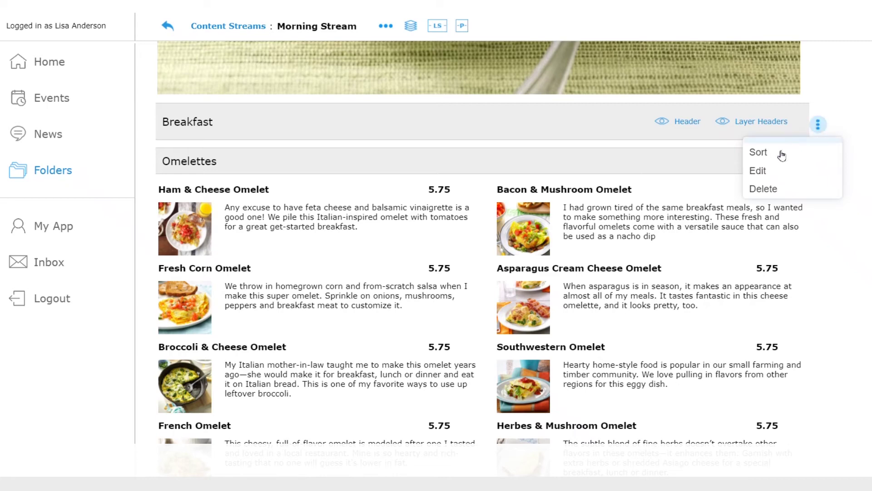
Edit the Breakfast feed, turning on Hide Header and Selections.
left_click(766, 171)
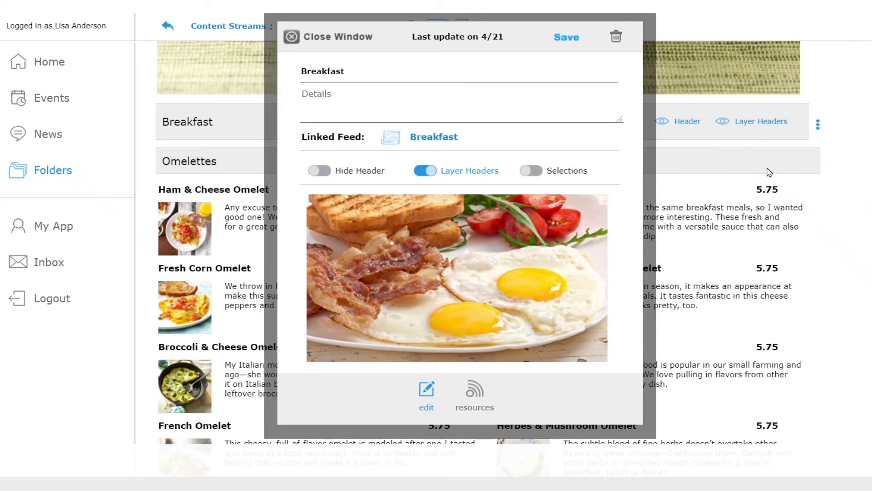
mouse_move(318, 176)
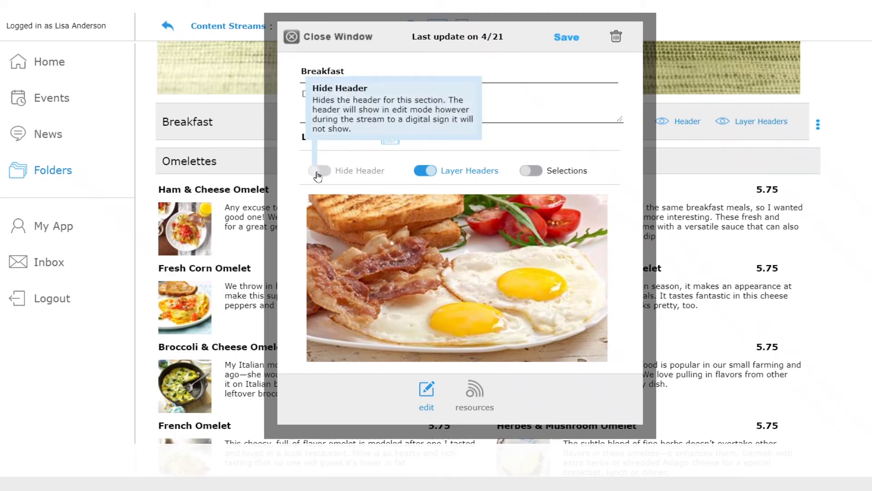
left_click(318, 175)
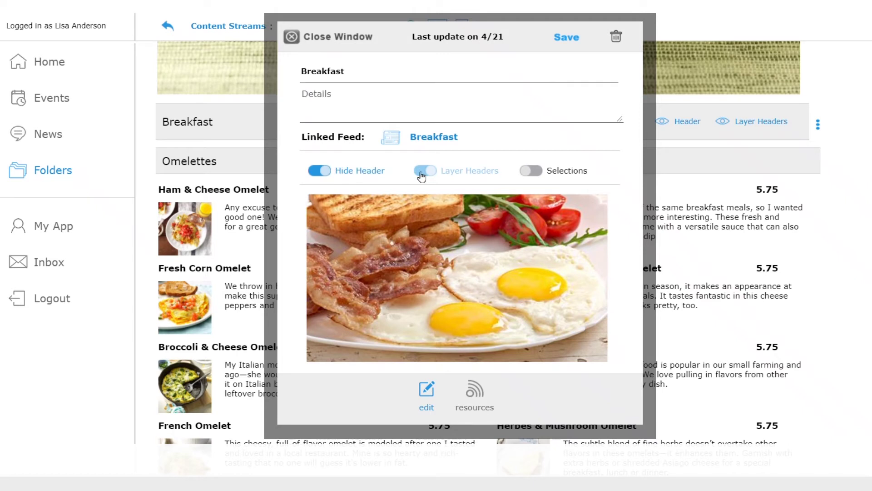
mouse_move(422, 176)
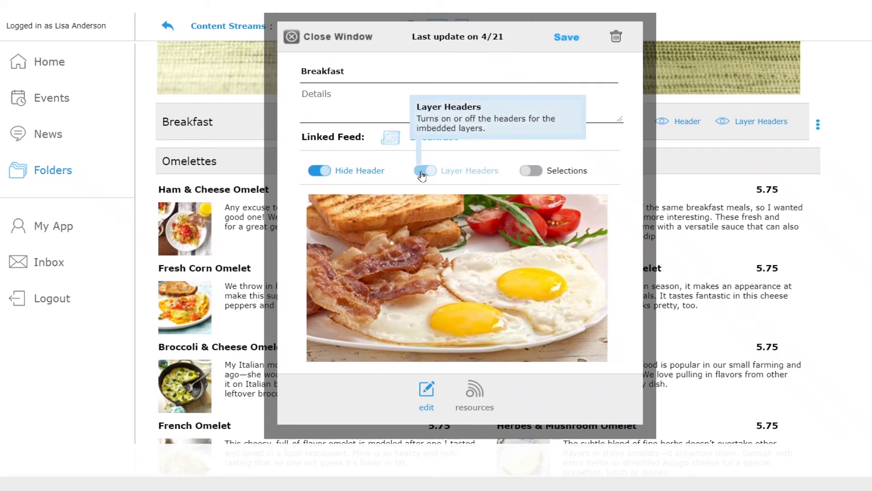
mouse_move(530, 177)
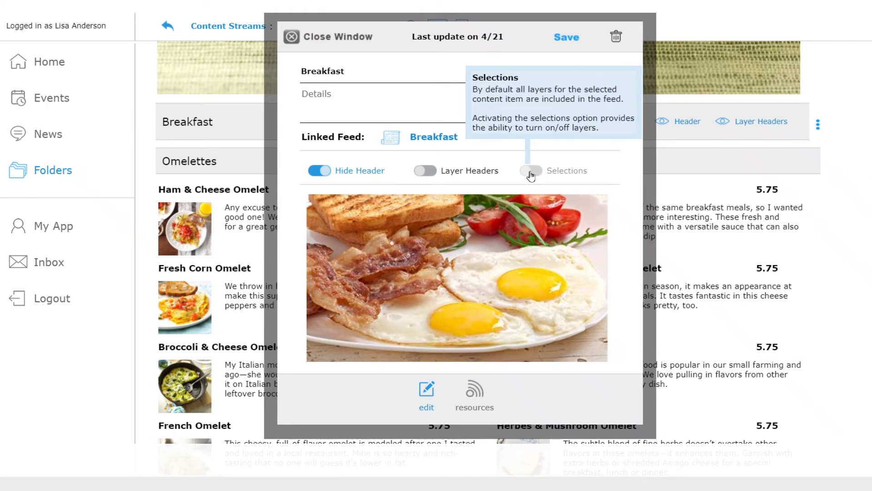
left_click(531, 175)
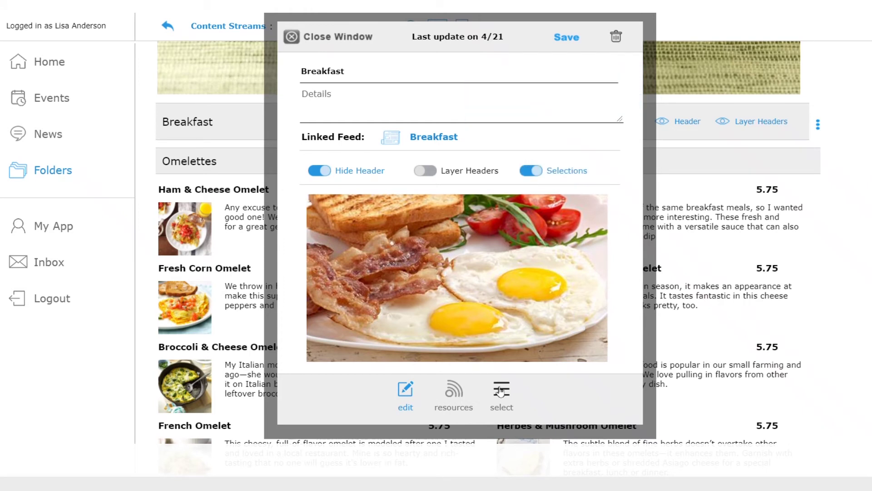
Select Ham & Cheese, Fresh Corn, French and Denver omelets, then close the window.
left_click(500, 391)
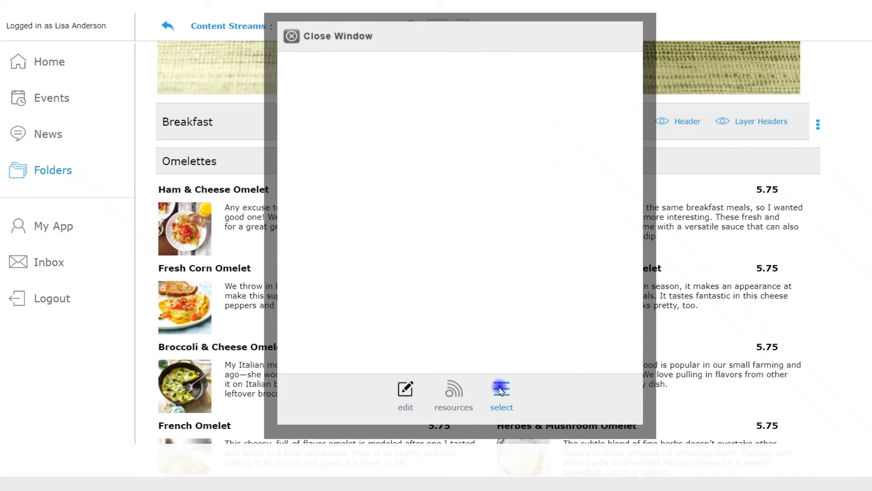
left_click(368, 127)
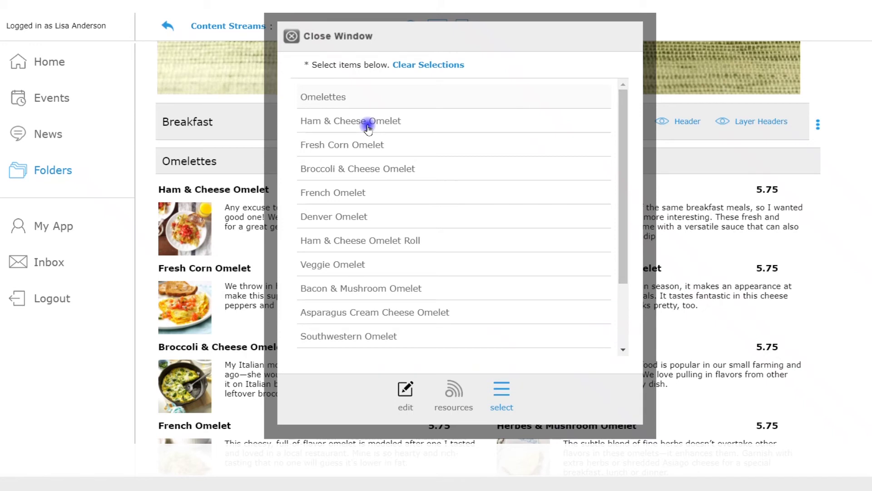
left_click(352, 147)
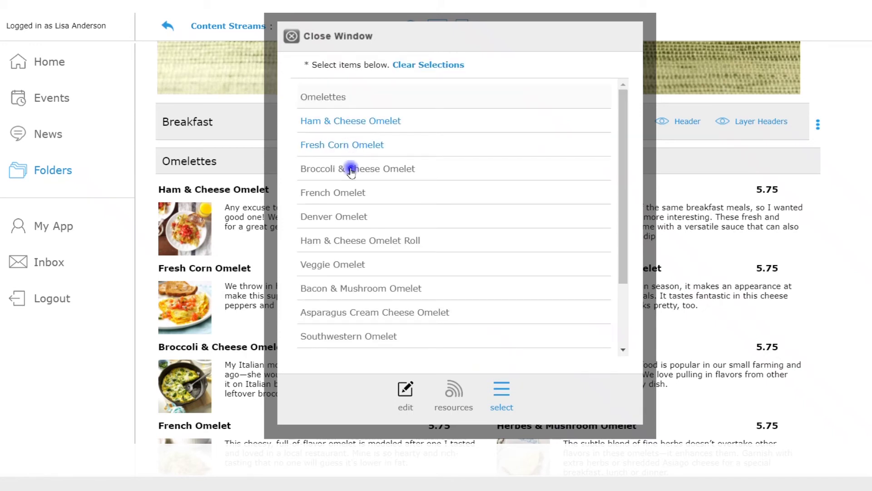
left_click(342, 194)
left_click(346, 218)
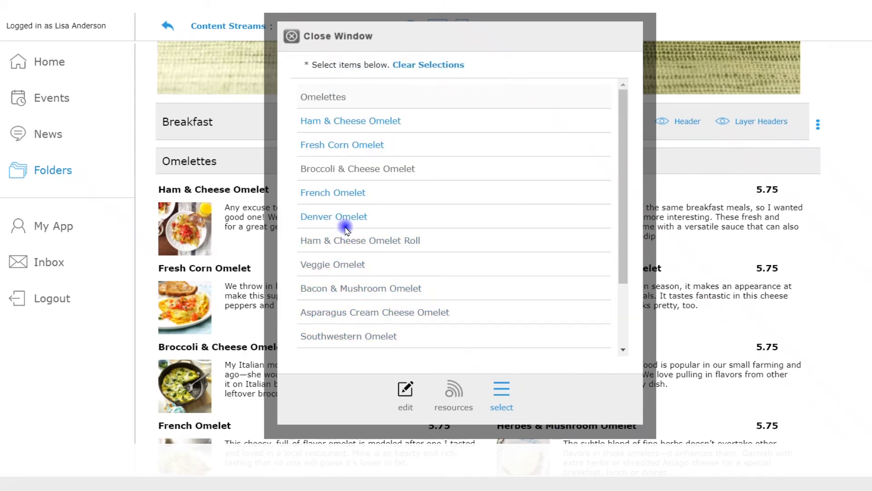
left_click(342, 36)
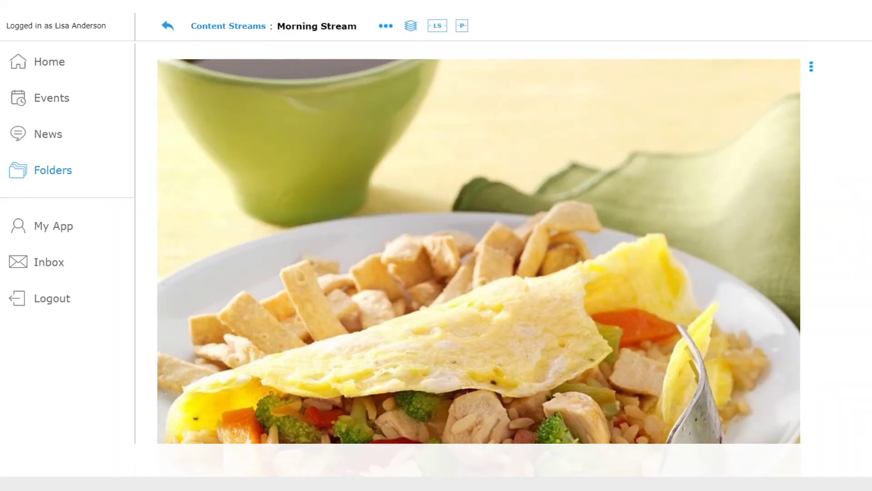
Scroll through the filtered Breakfast omelet list, then open the Morning Stream's ••• options.
scroll(479, 255, "down", 8)
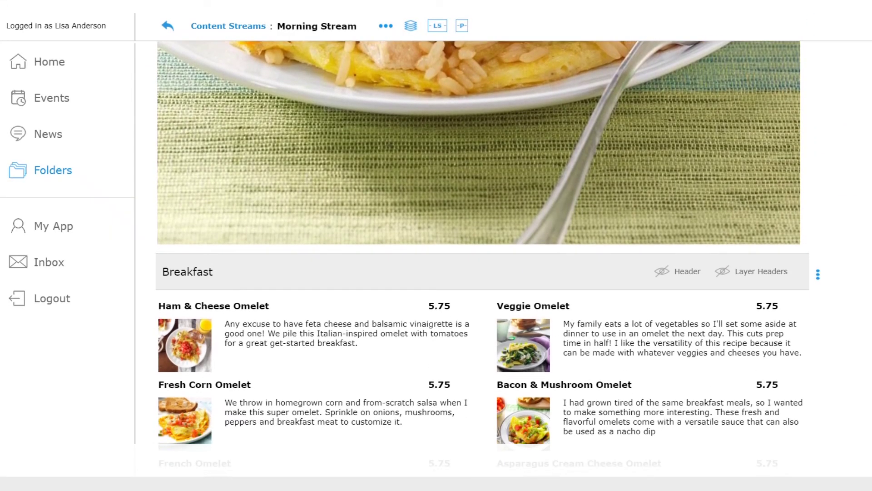
scroll(482, 255, "down", 6)
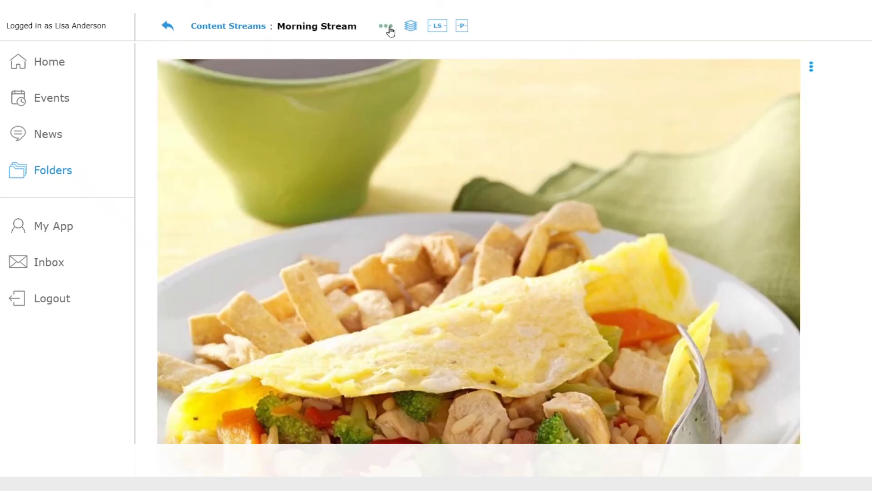
left_click(385, 26)
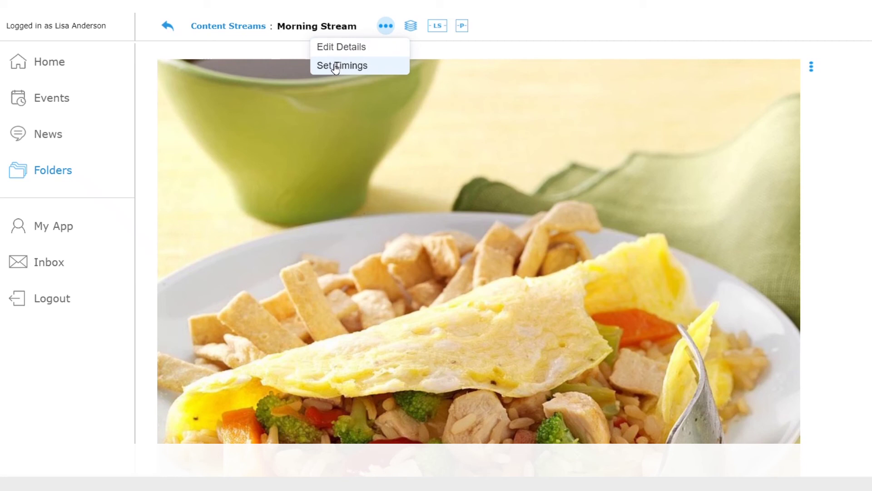
Change the image display time from 10 to 05 seconds and save, opening the landscape preview.
left_click(336, 66)
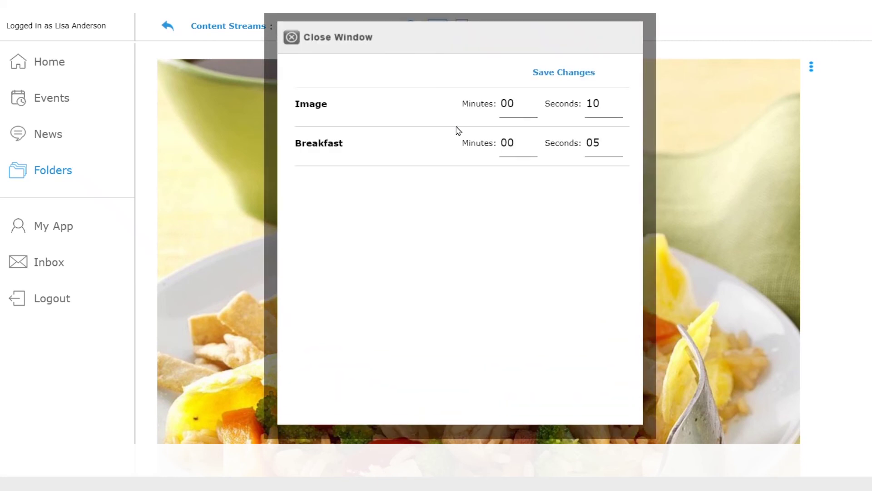
left_click_drag(597, 104, 578, 103)
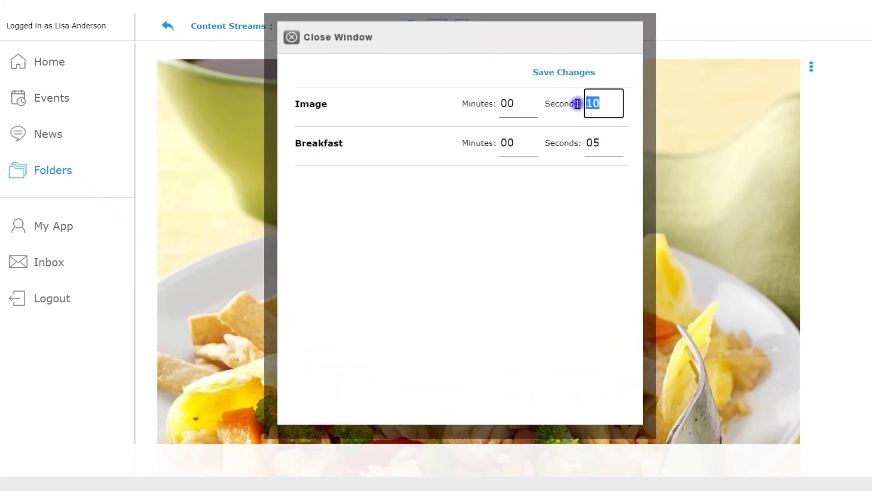
type("05")
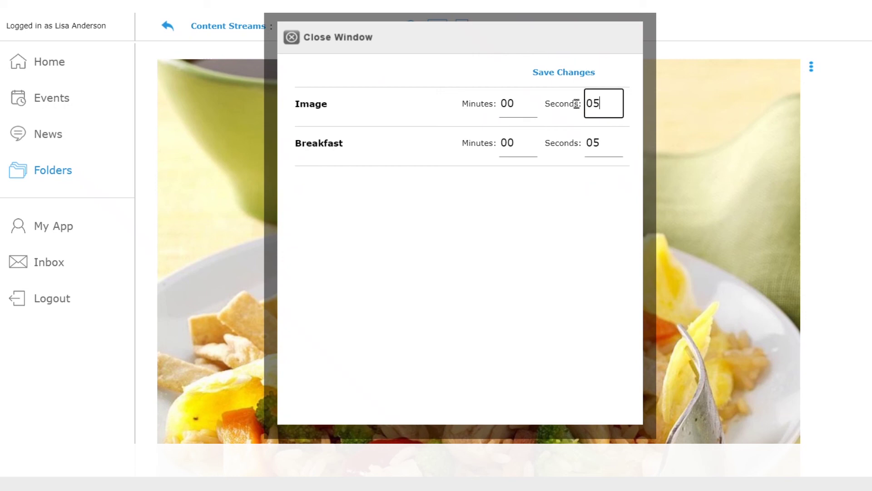
left_click(568, 75)
left_click_drag(441, 43, 429, 37)
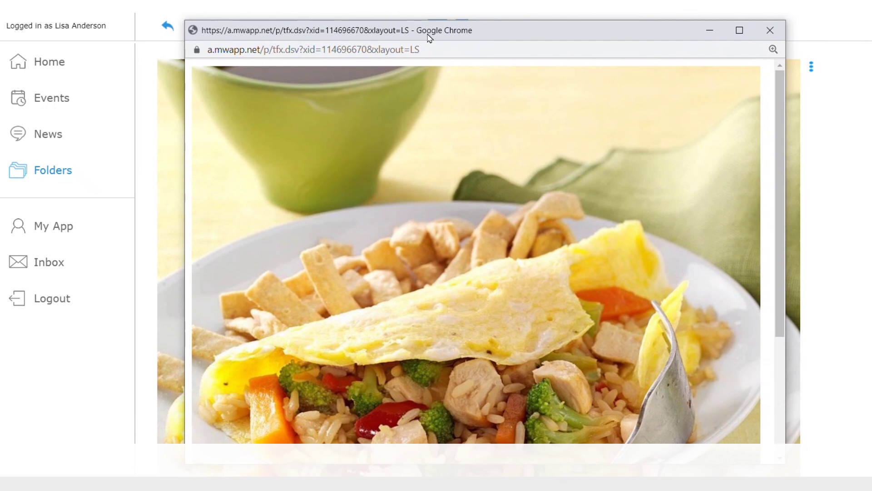